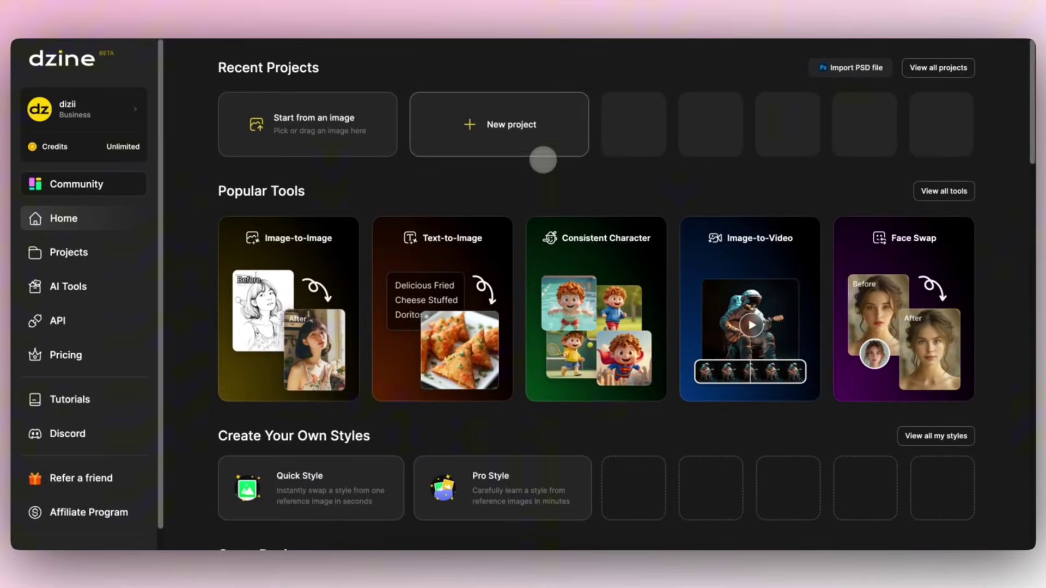
Step: Start a new blank project and open the Consistent Character tool's character list
left_click(547, 147)
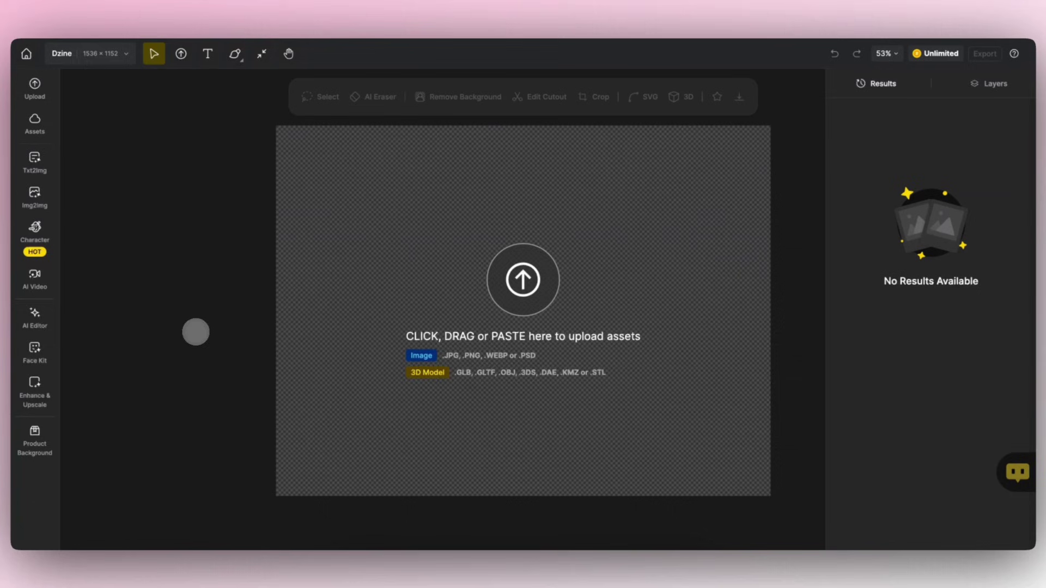
left_click(53, 230)
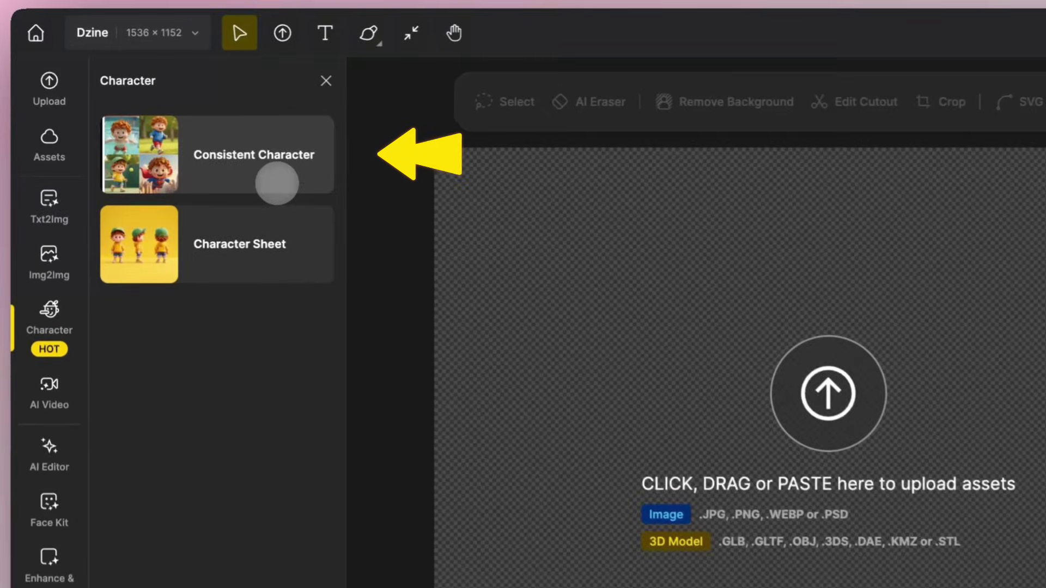
left_click(280, 181)
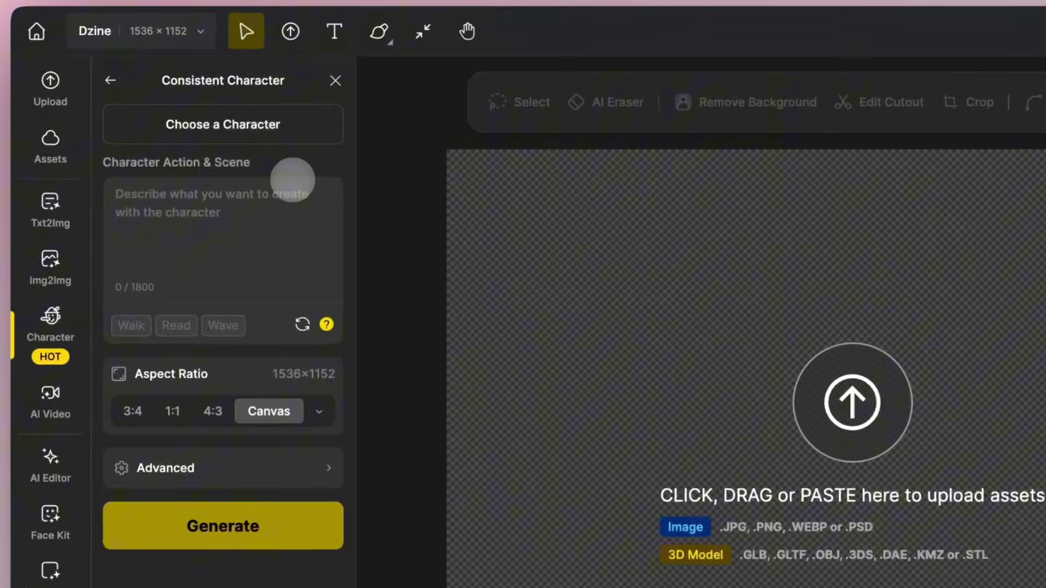
Step: Create a new custom character in the Character Library named 'dizzi'
left_click(305, 131)
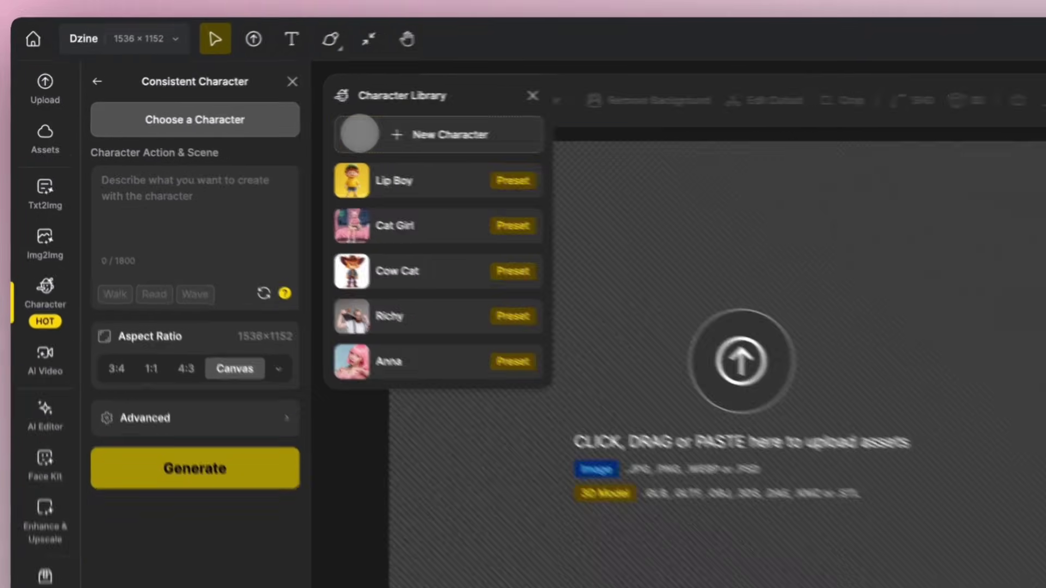
left_click(411, 137)
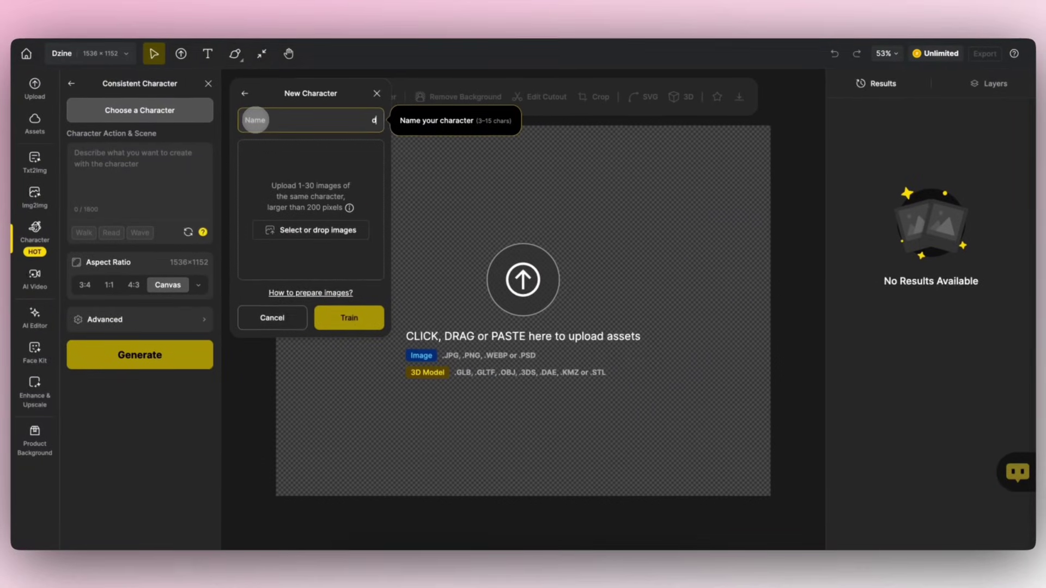
type("dizzi")
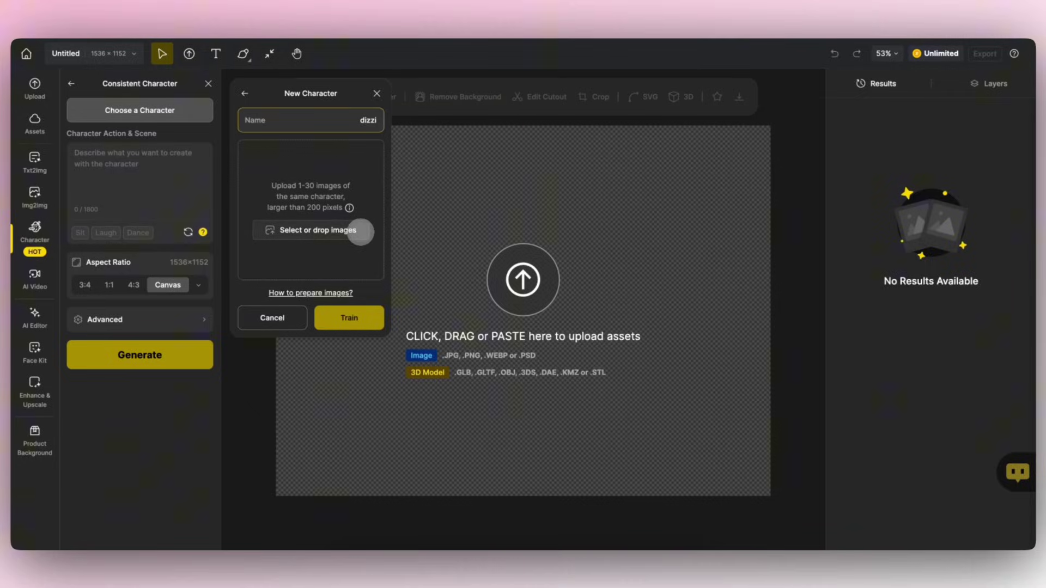
Step: Attach reference photos 01.jpg, 02.jpg and 03.jpg to the dizzi character
left_click(360, 231)
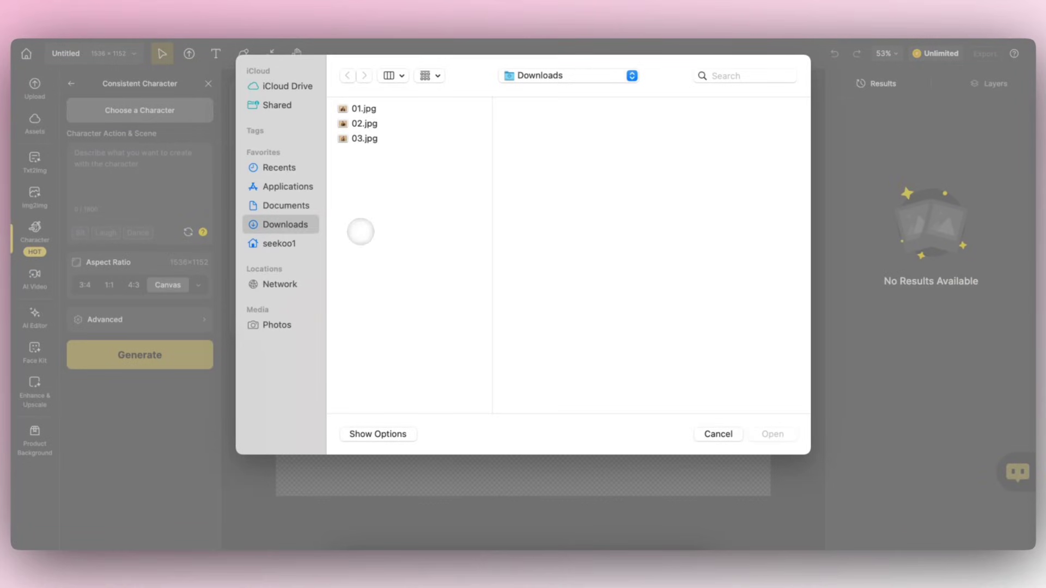
left_click(364, 108)
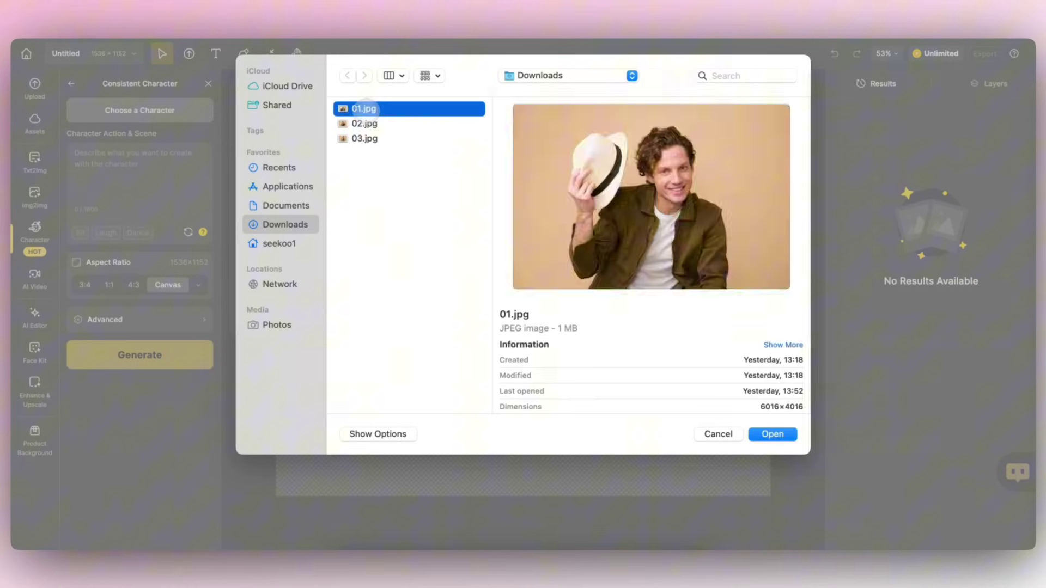
left_click(364, 124, "shift")
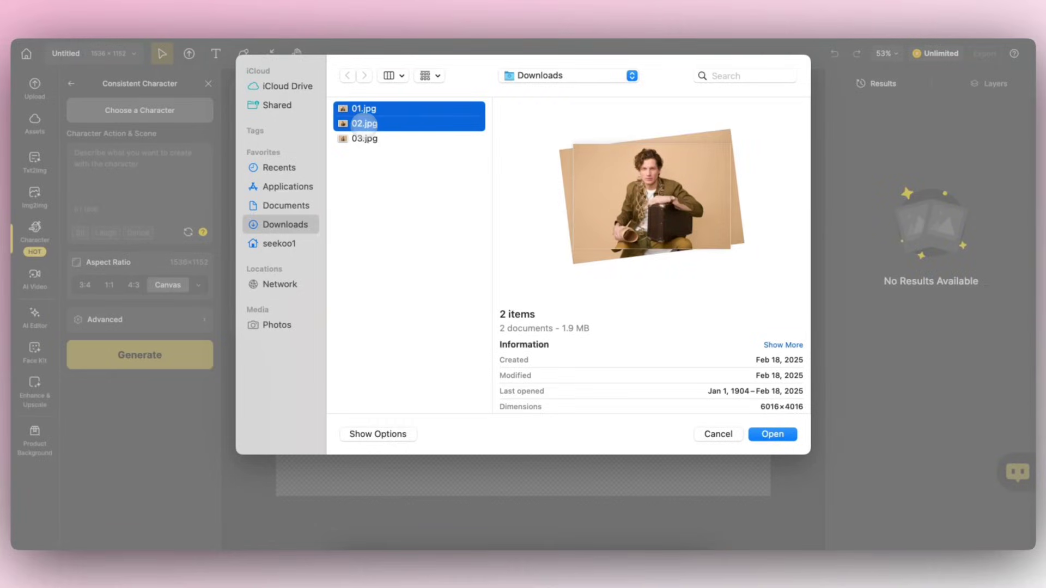
left_click(368, 139, "shift")
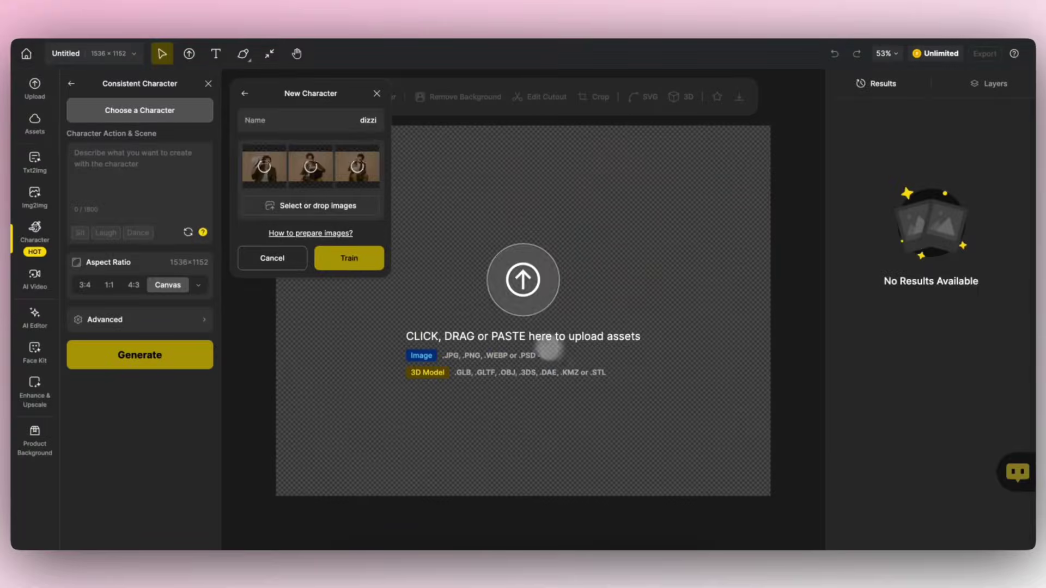
Step: Start training the dizzi character
left_click(371, 262)
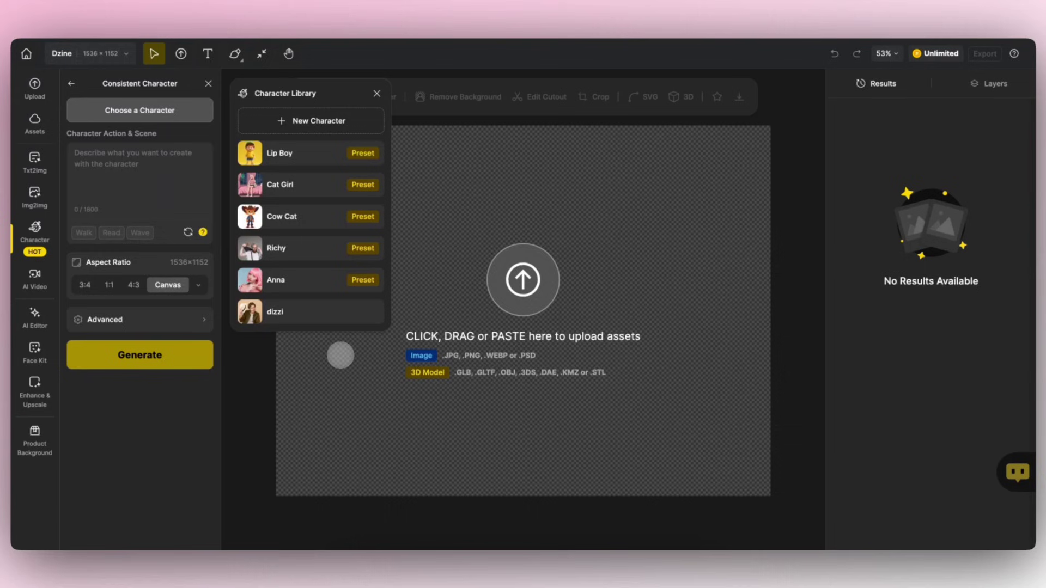
Step: Select dizzi and change its clothing to 'sports suit and headphones' before writing the scene
left_click(333, 315)
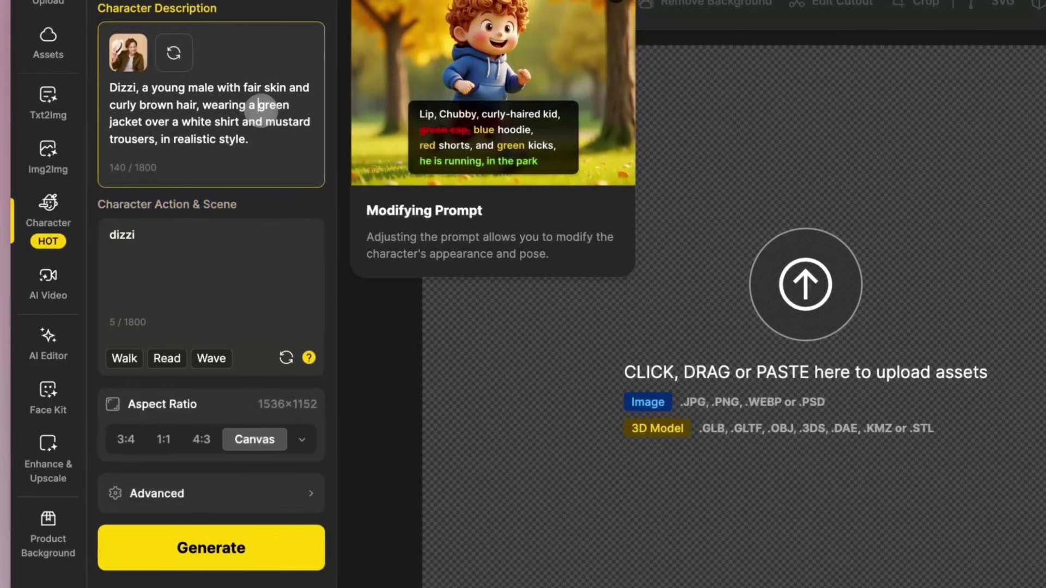
left_click_drag(259, 105, 155, 139)
type("sports suit ")
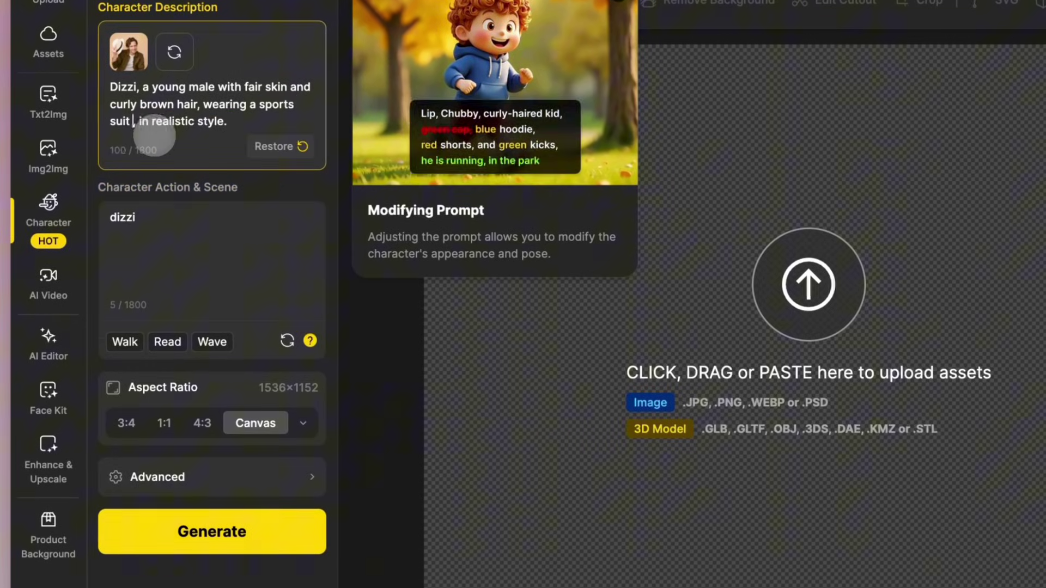
type("and headphones")
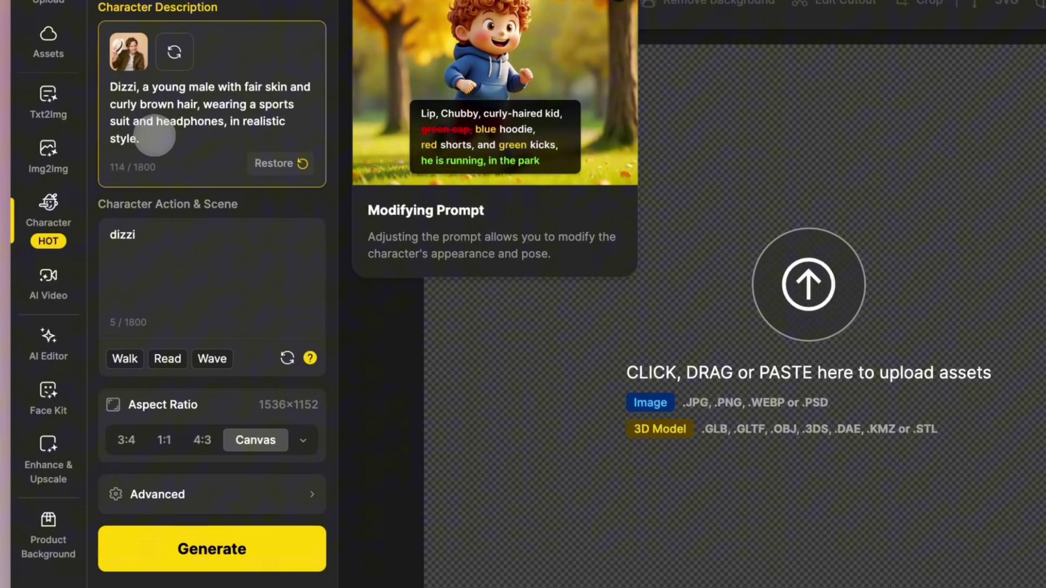
left_click(145, 237)
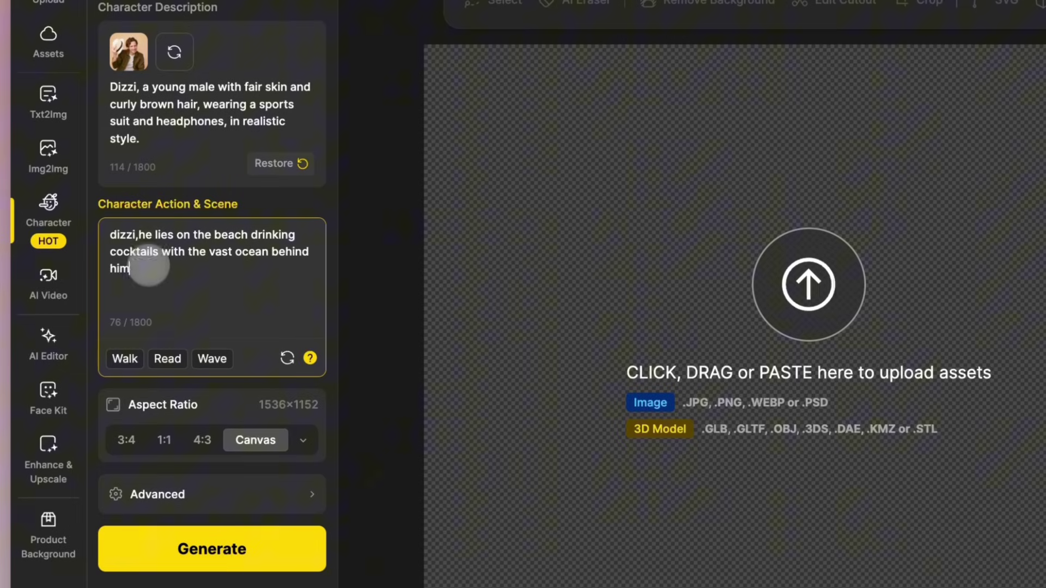
Step: Generate 4:3 beach images of dizzi and download the first result
left_click(200, 439)
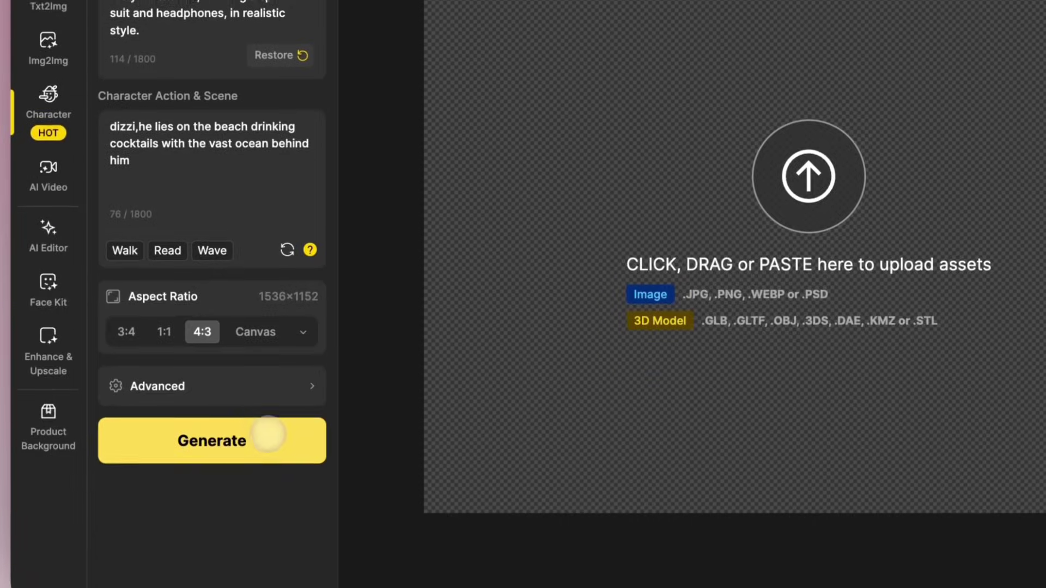
left_click(271, 548)
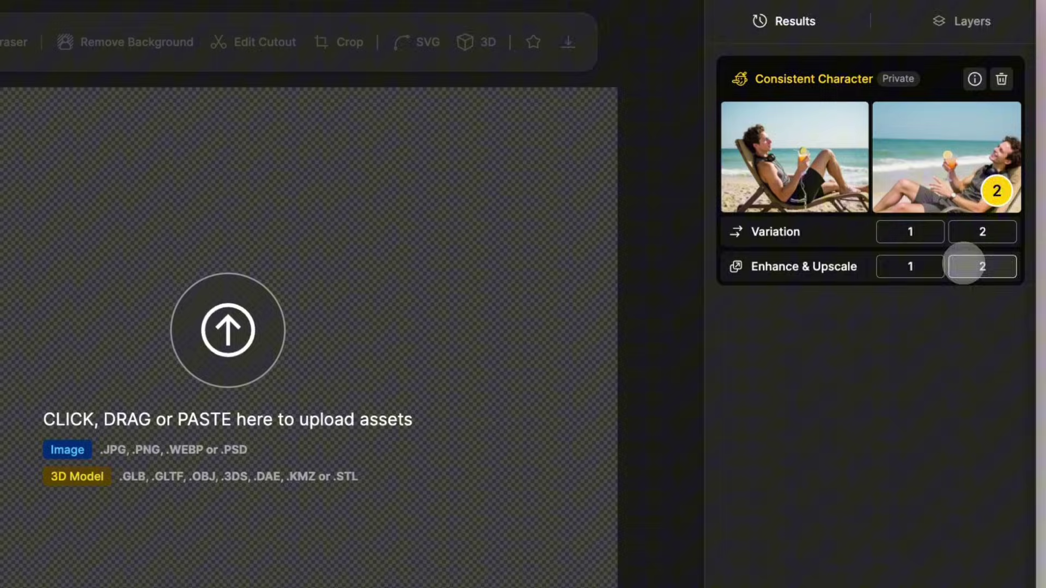
double_click(847, 198)
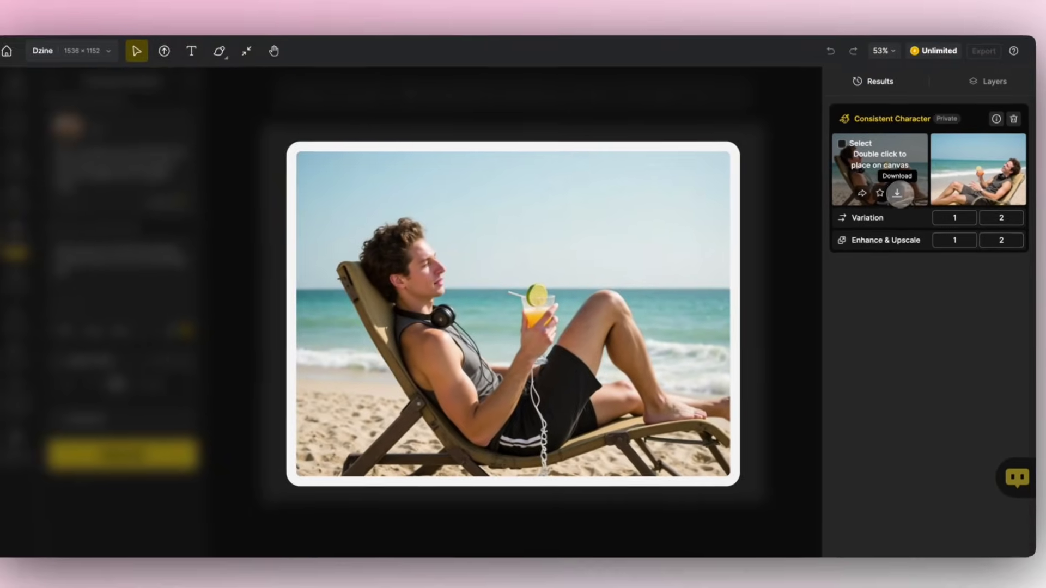
left_click(821, 193)
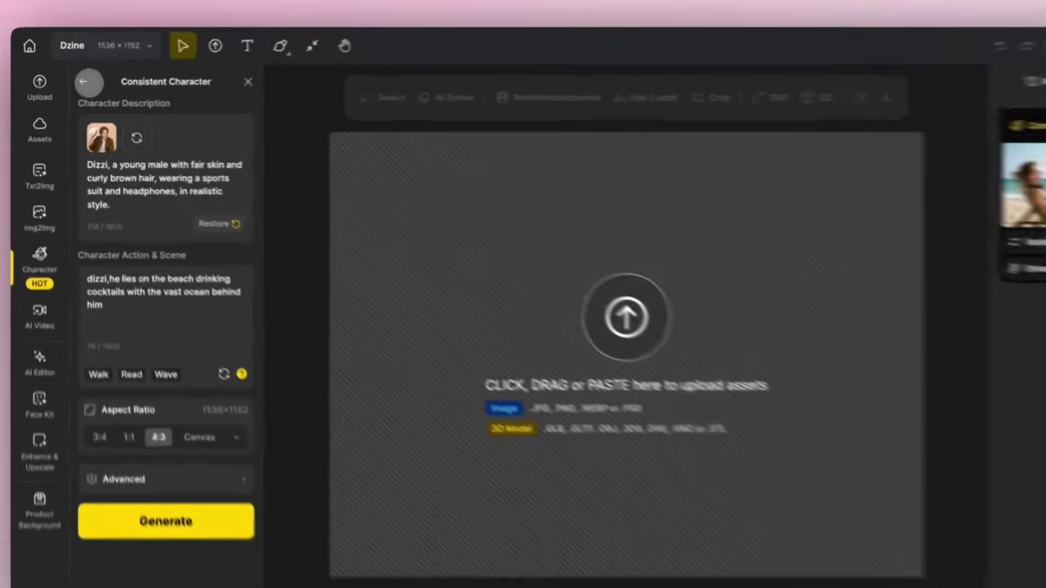
Step: Switch to the Character Sheet tool and bring up its style gallery
left_click(84, 82)
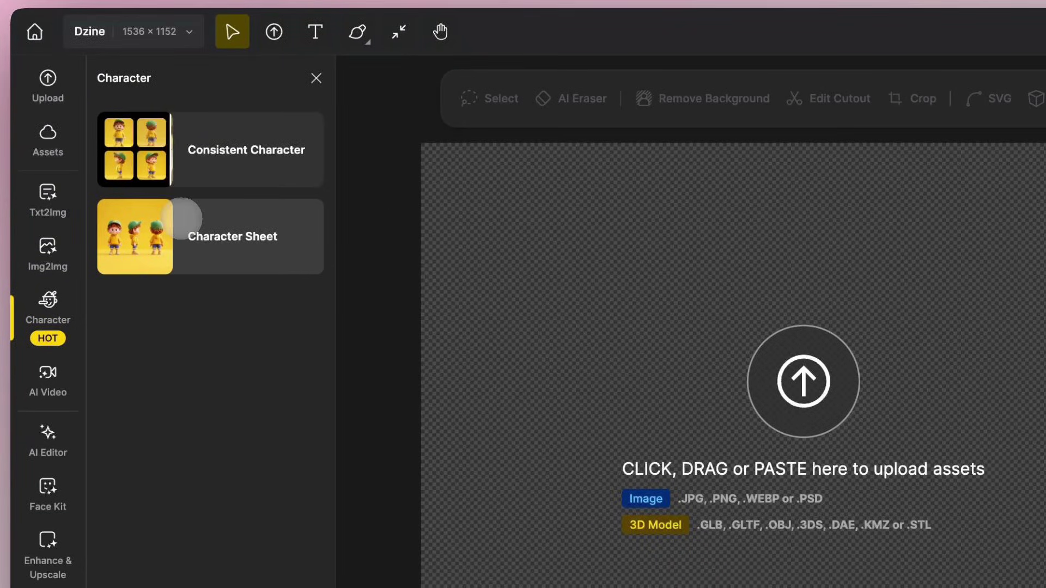
left_click(181, 218)
left_click(252, 122)
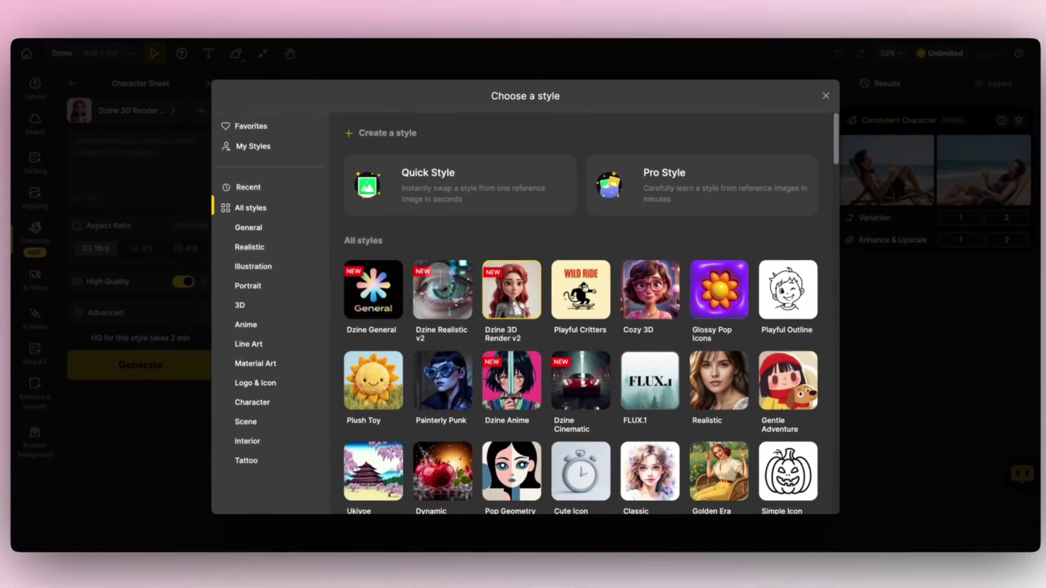
Step: Pick Dzine 3D Render v2, describe the platinum-blonde girl, set 4:3 and generate the sheet
left_click(479, 272)
left_click(150, 145)
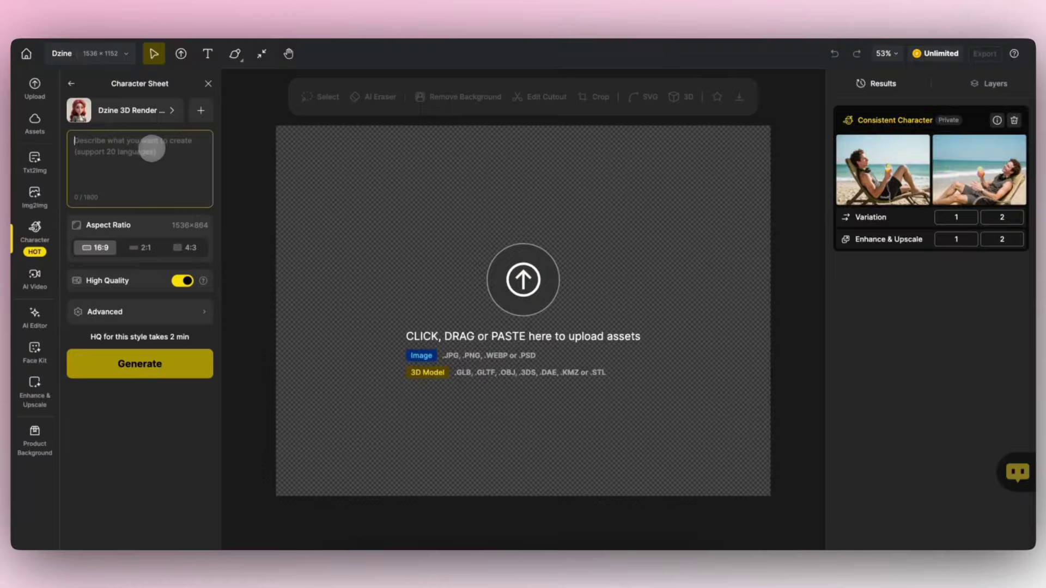
type("A plati")
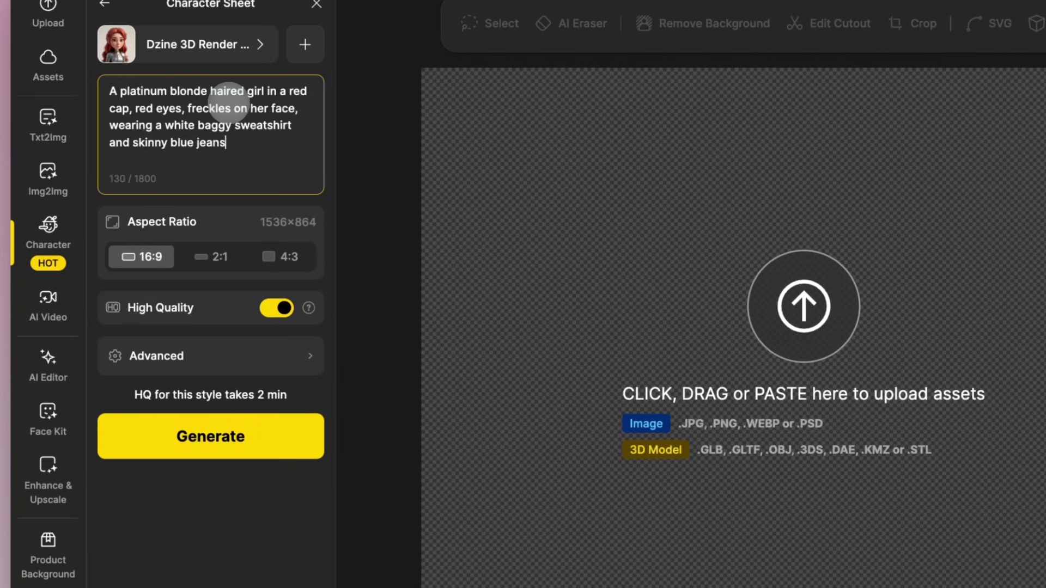
type("yle")
left_click(265, 251)
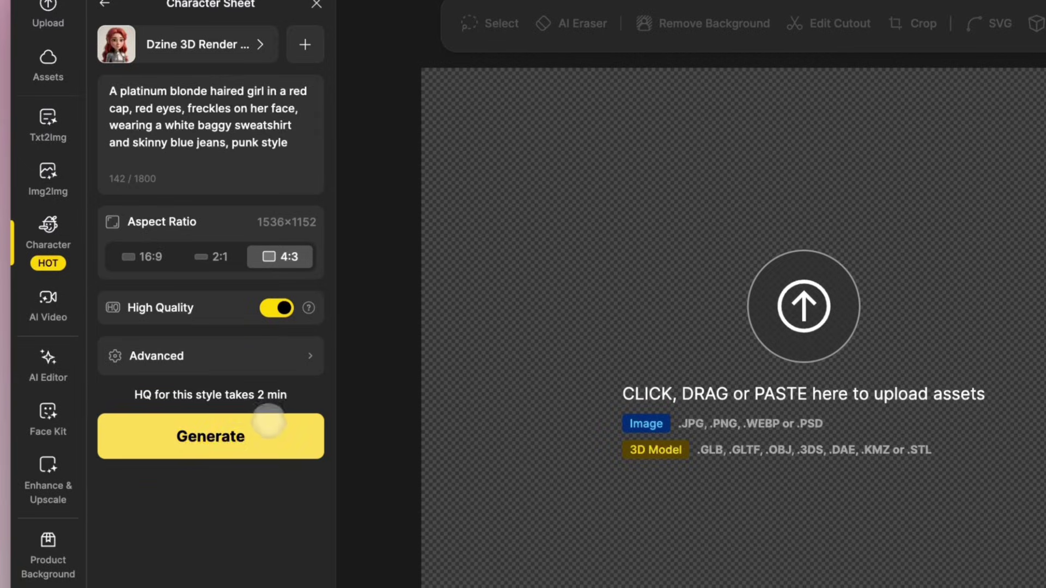
left_click(265, 425)
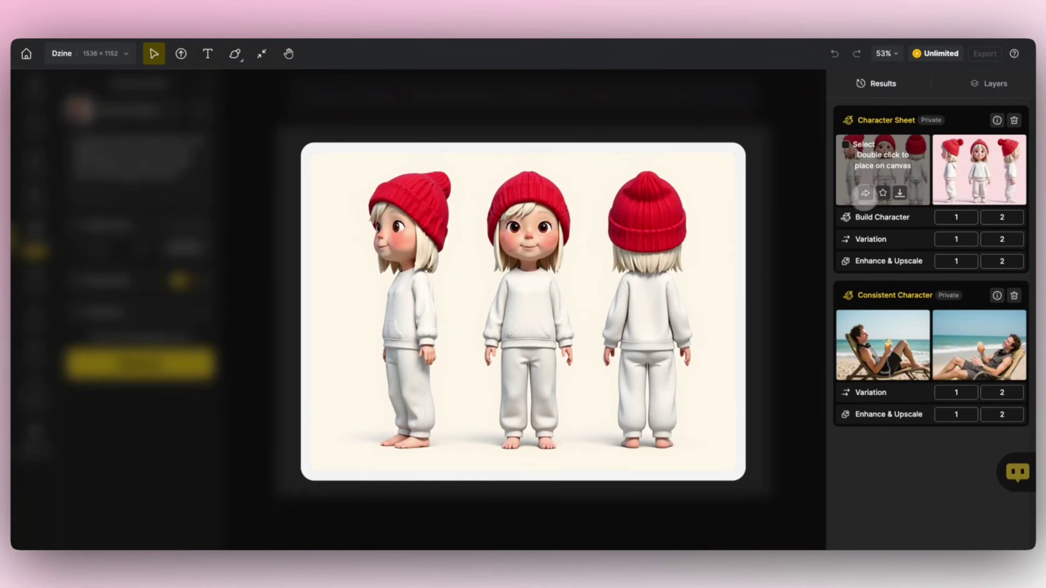
Step: Build a character named 'zine' from the second character sheet and train it
mouse_move(950, 185)
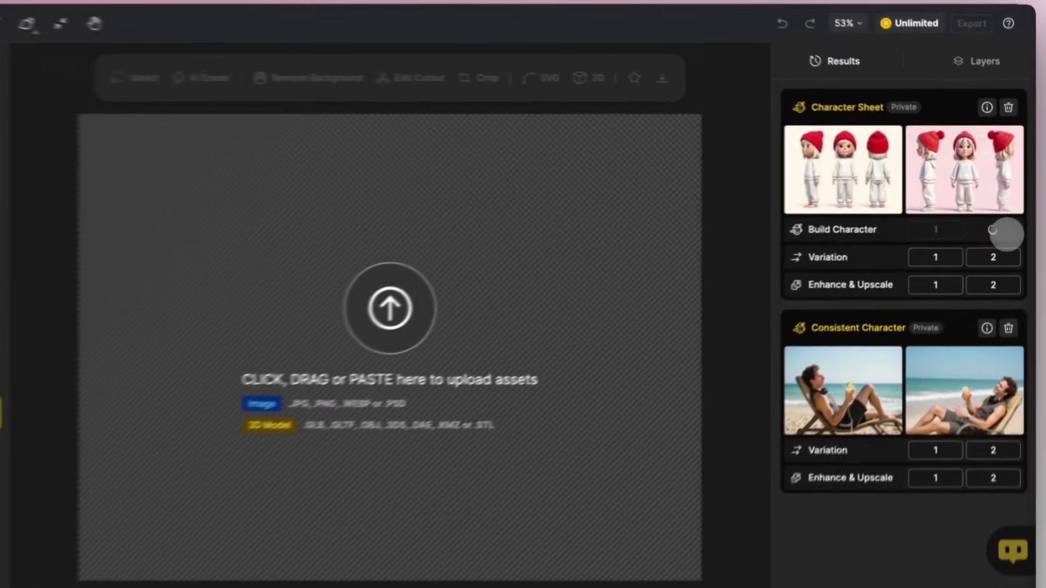
left_click(996, 255)
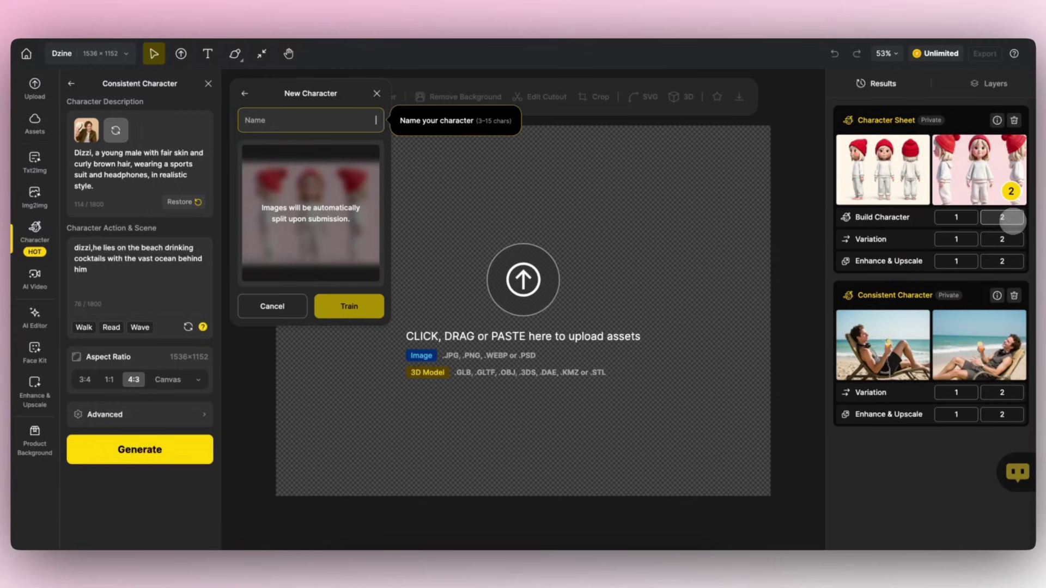
type("zine")
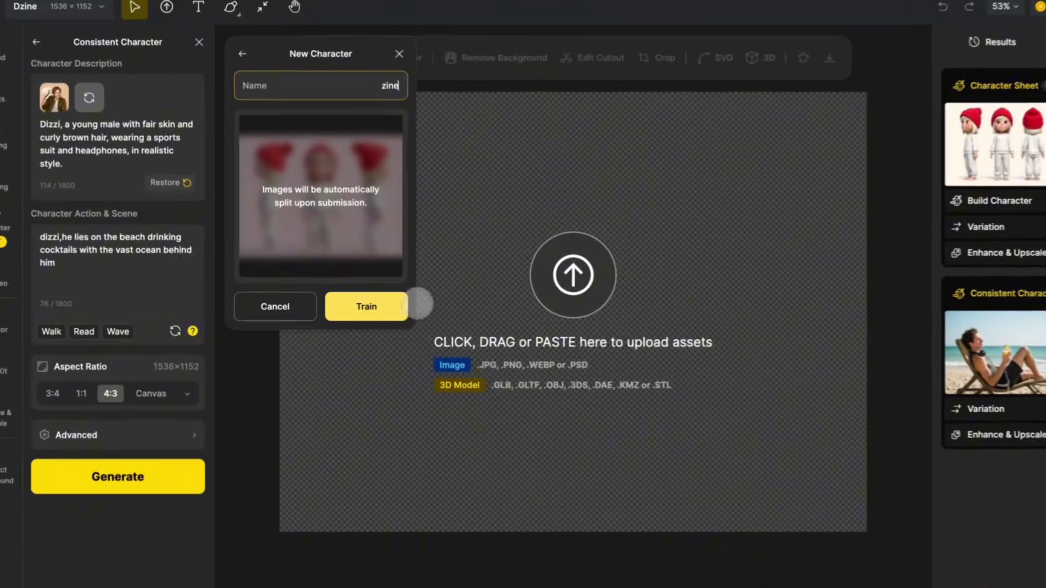
left_click(370, 305)
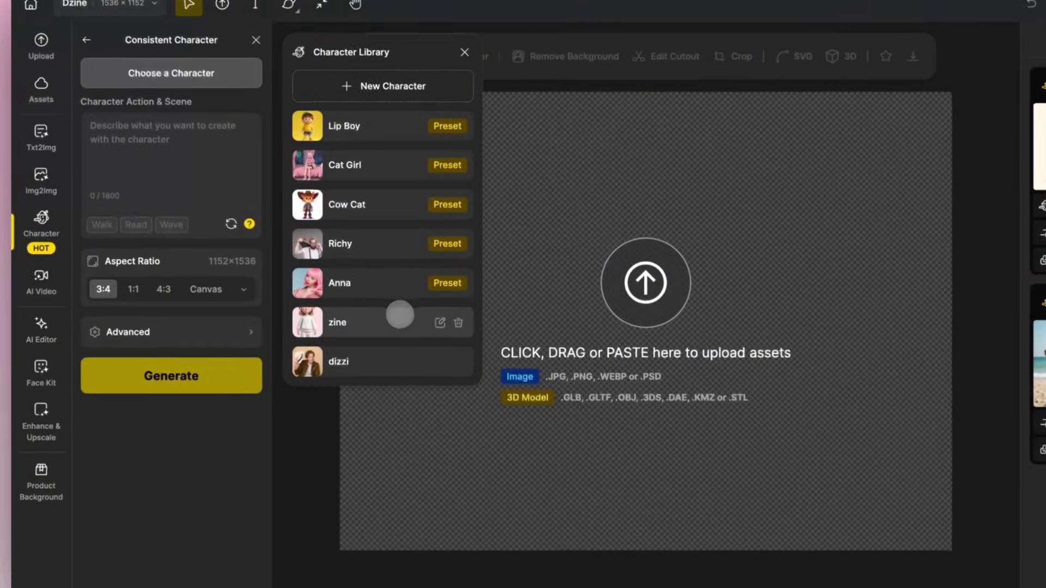
Step: Generate a 4:3 image of zine lying on blue ice with polar bears and snowy mountains
left_click(329, 311)
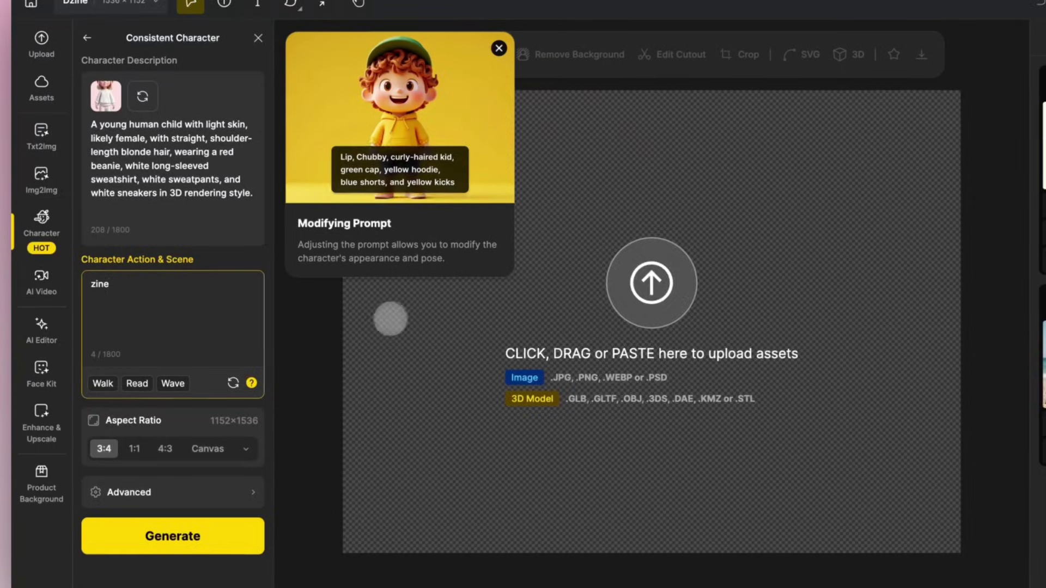
type(", she lise on the blue ice with the polar bears and looks at the snowy mountains")
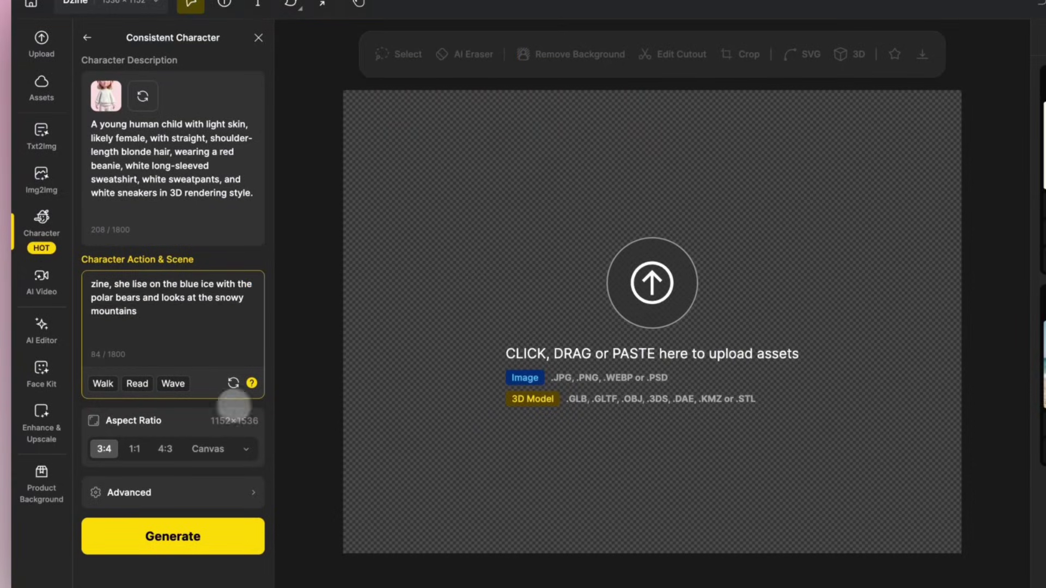
left_click(165, 449)
left_click(218, 535)
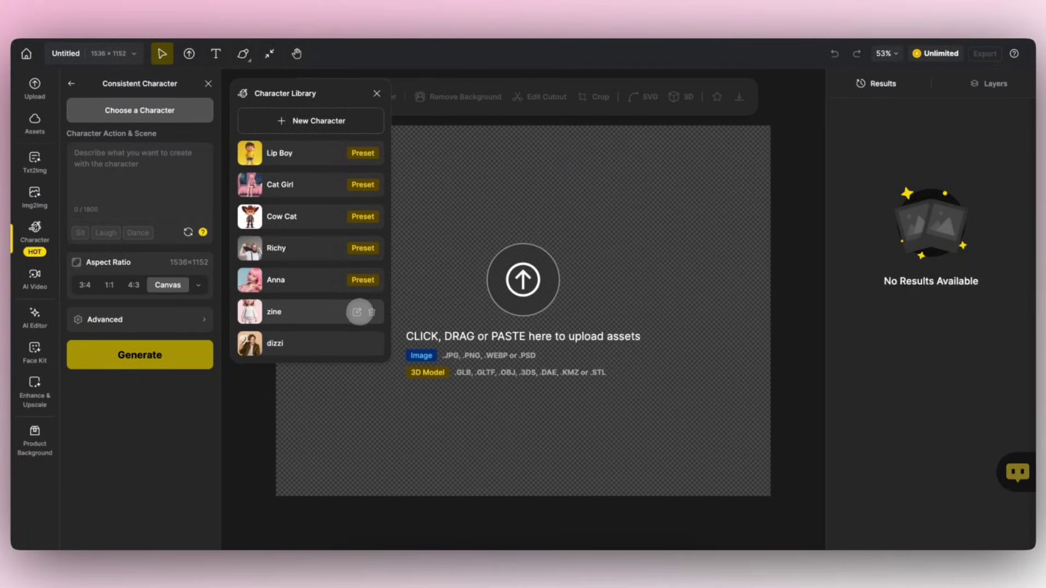
left_click(356, 312)
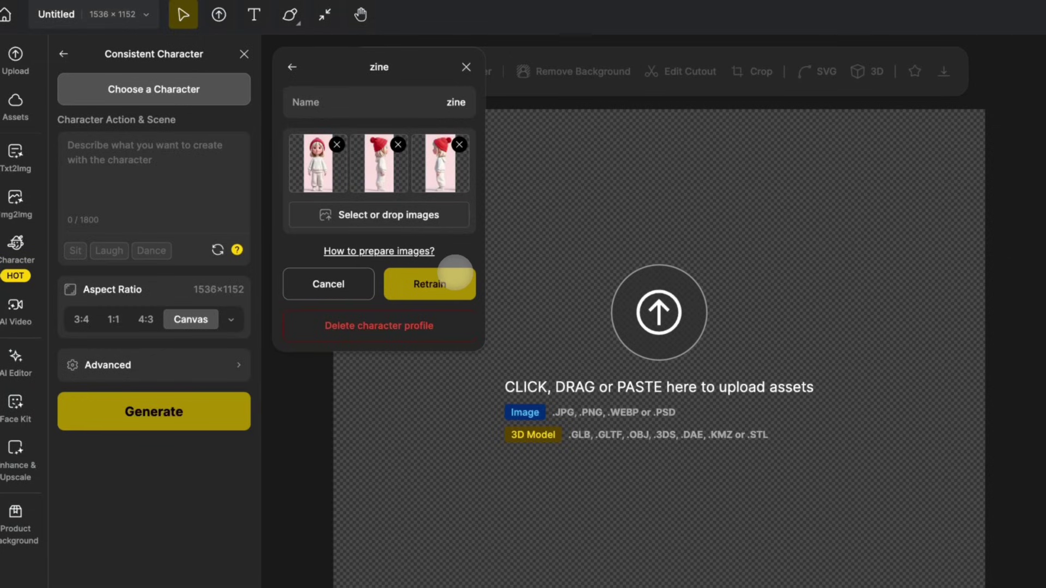
left_click(292, 66)
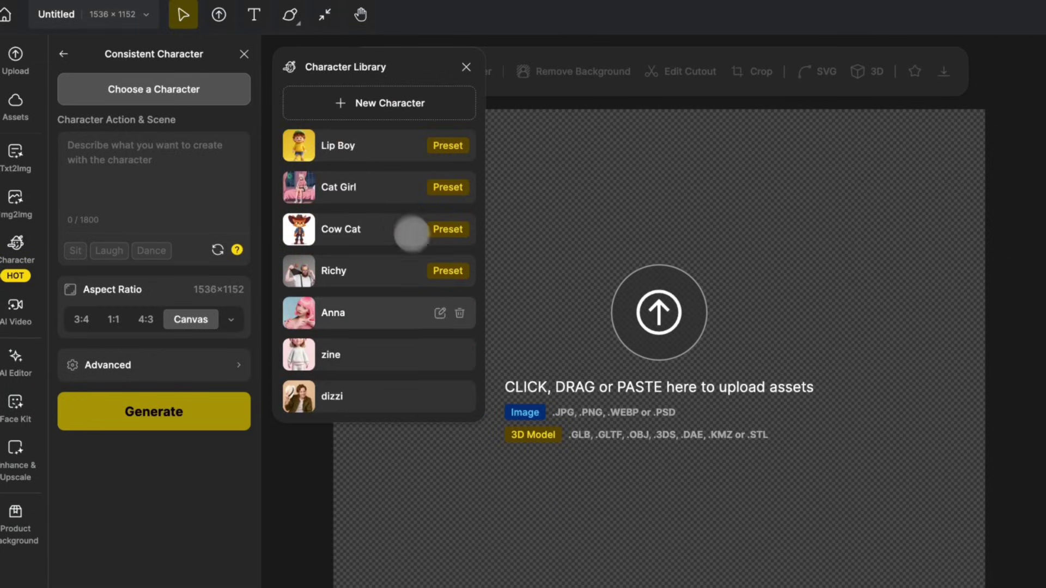